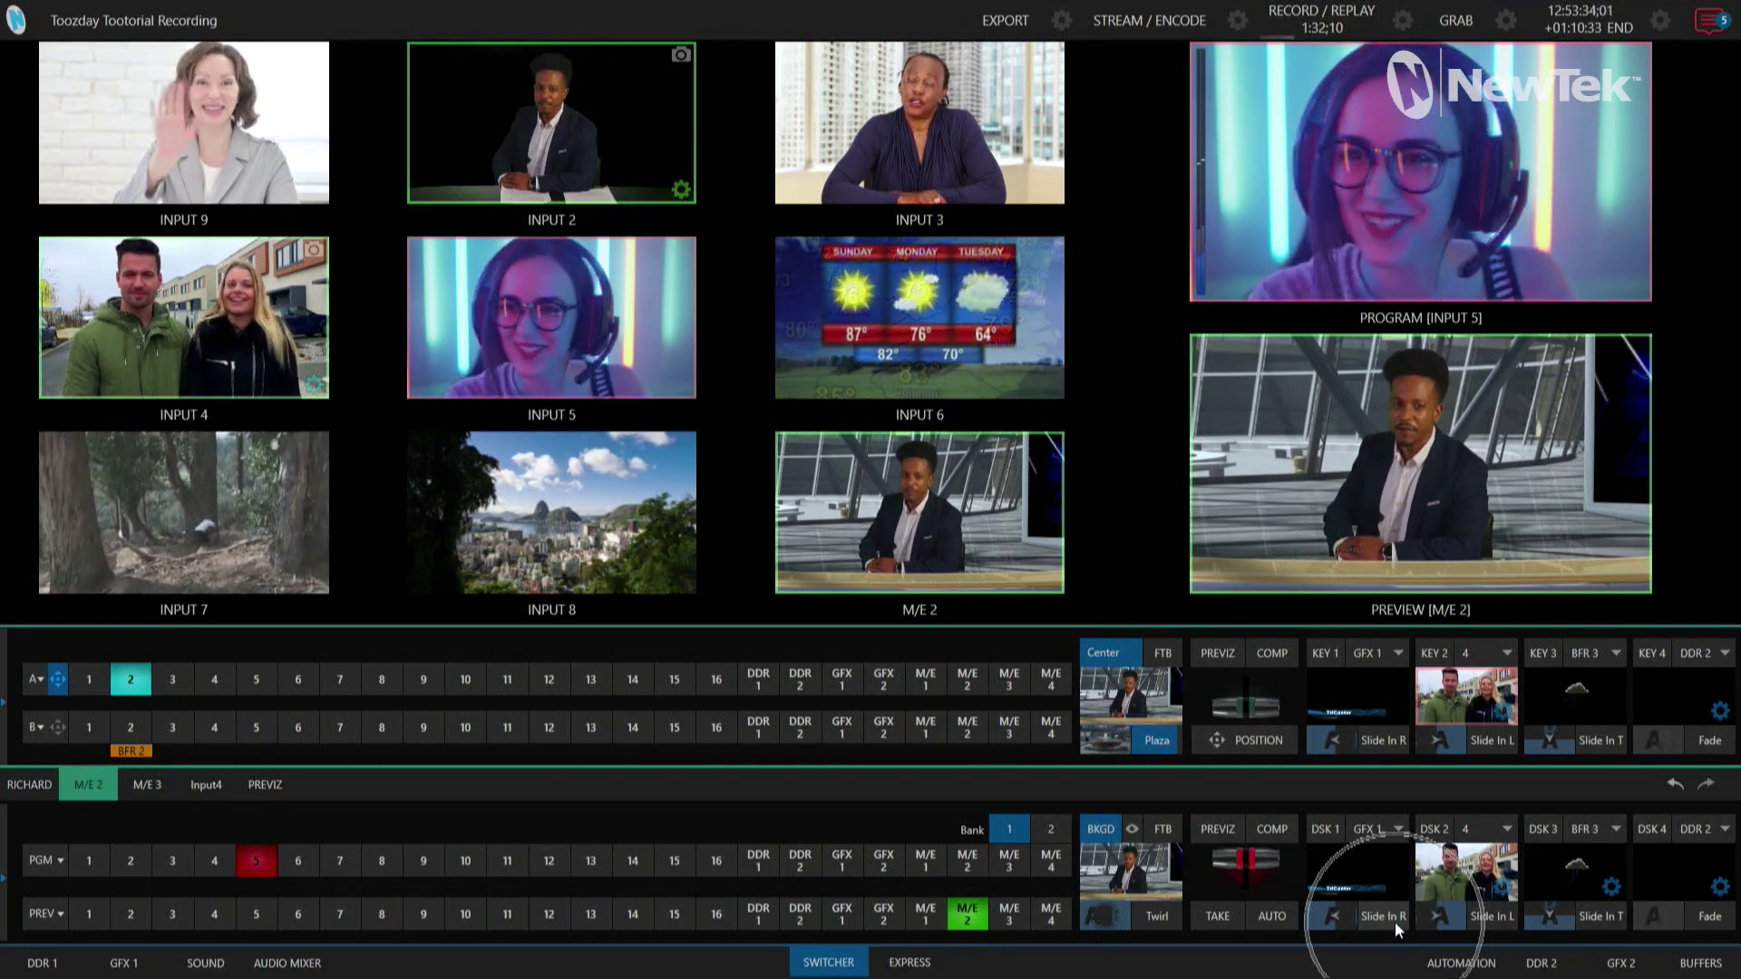
# Bring the GFX 1 lower third on air with the DSK 1 Slide In R transition.
pyautogui.click(1389, 919)
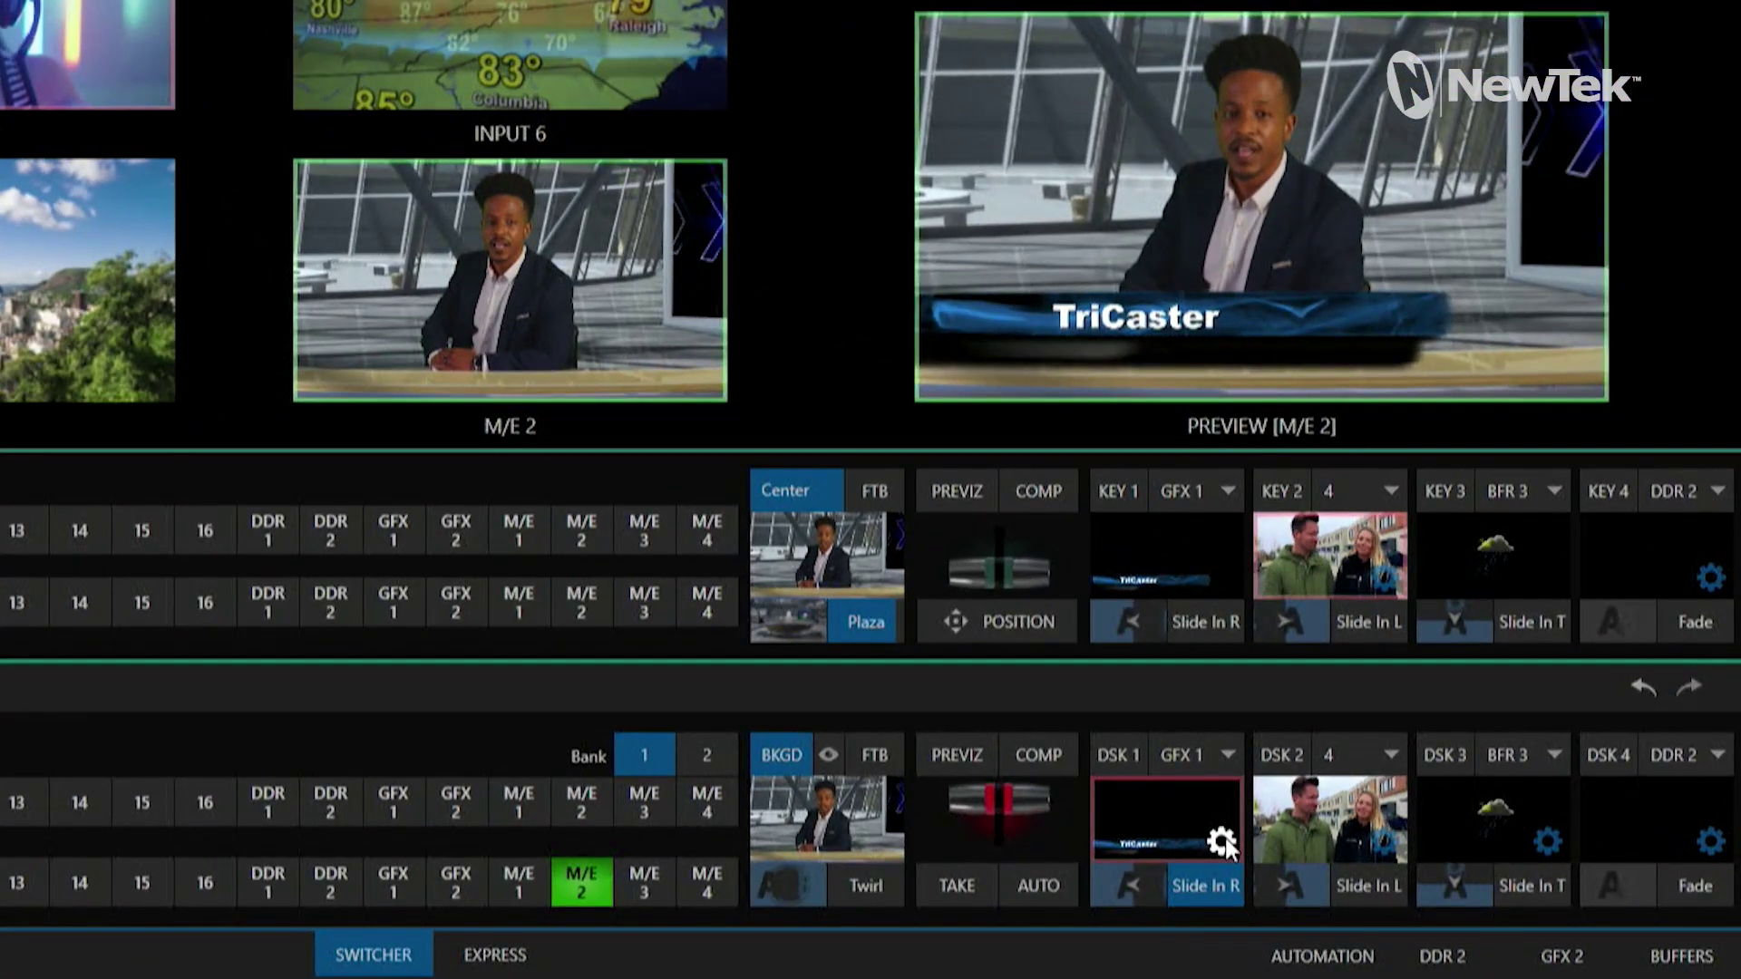
# Open the DSK 1 GFX 1 settings, move the window aside, and expand Position.
pyautogui.click(1222, 843)
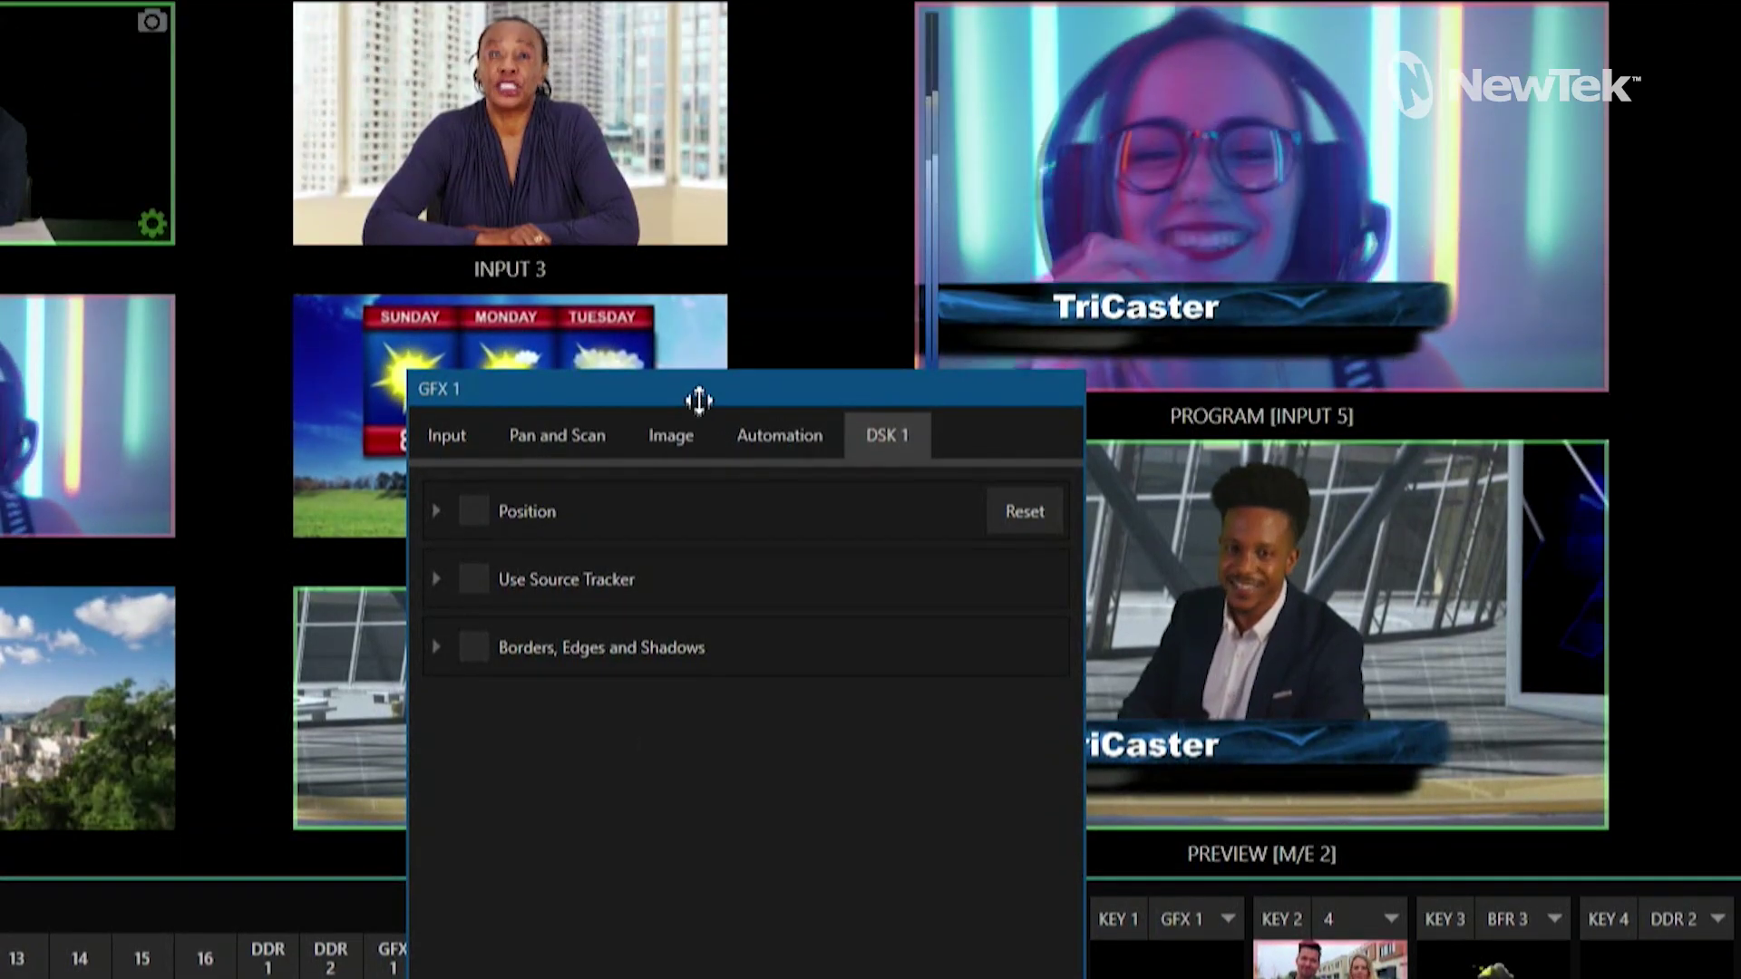
pyautogui.moveTo(691, 381)
pyautogui.mouseDown()
pyautogui.moveTo(504, 71)
pyautogui.moveTo(508, 27)
pyautogui.mouseUp()
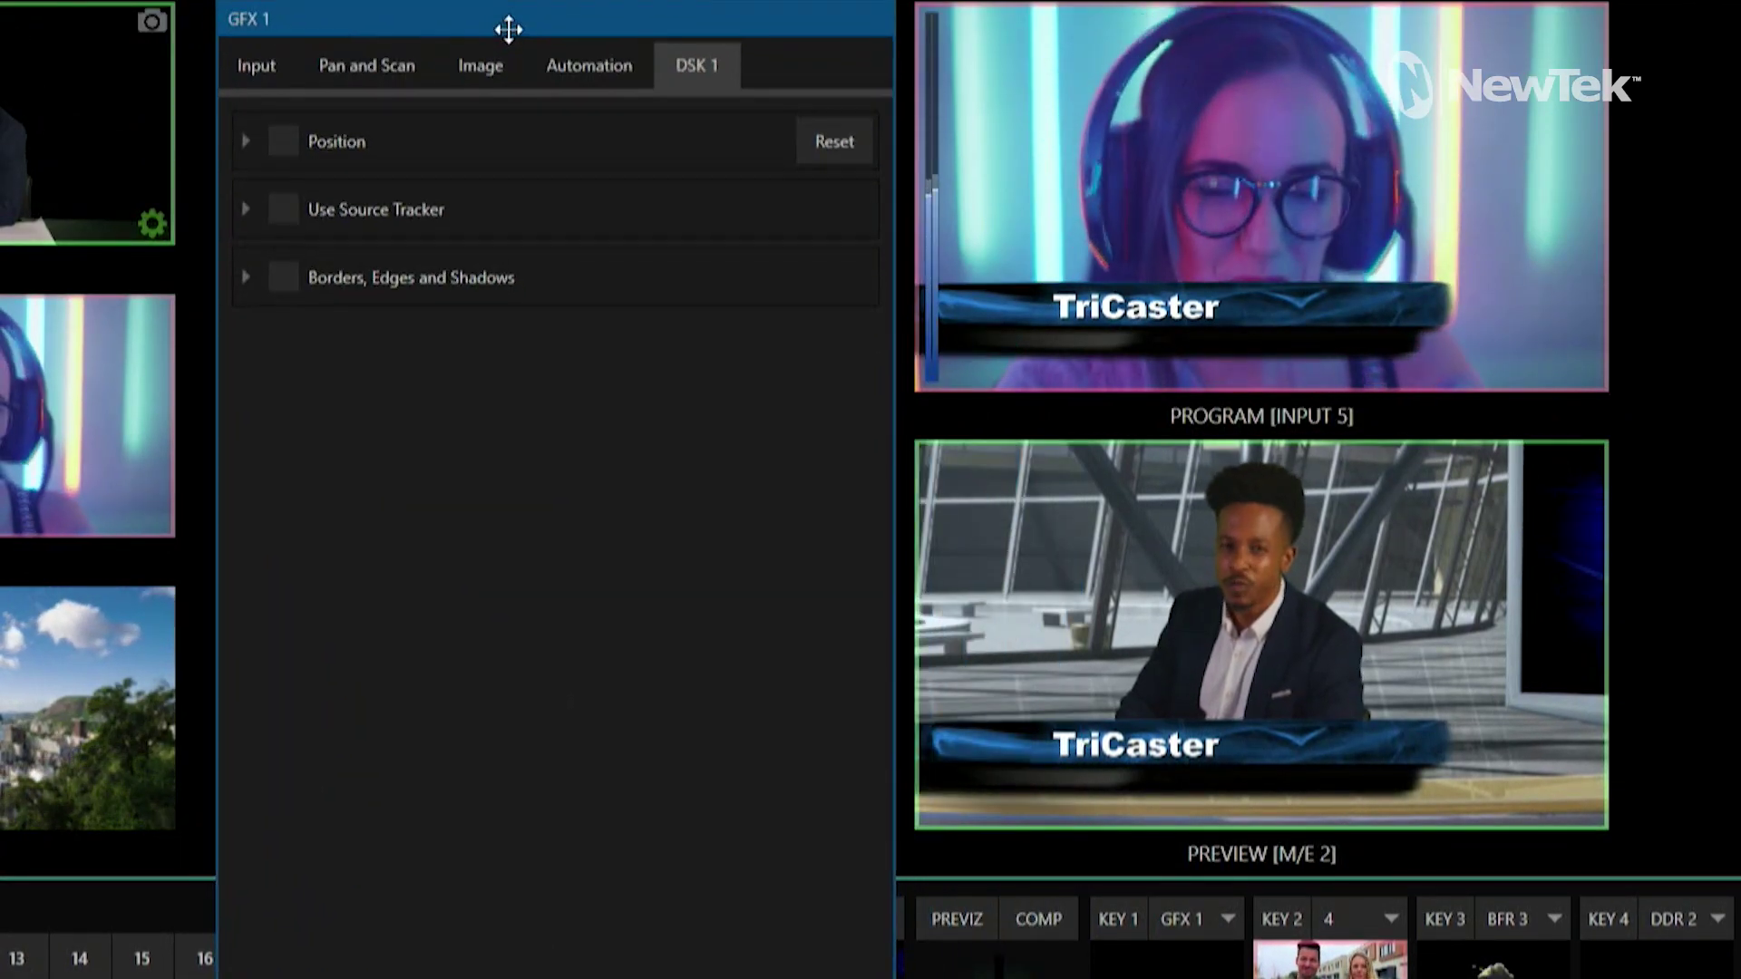
pyautogui.click(246, 140)
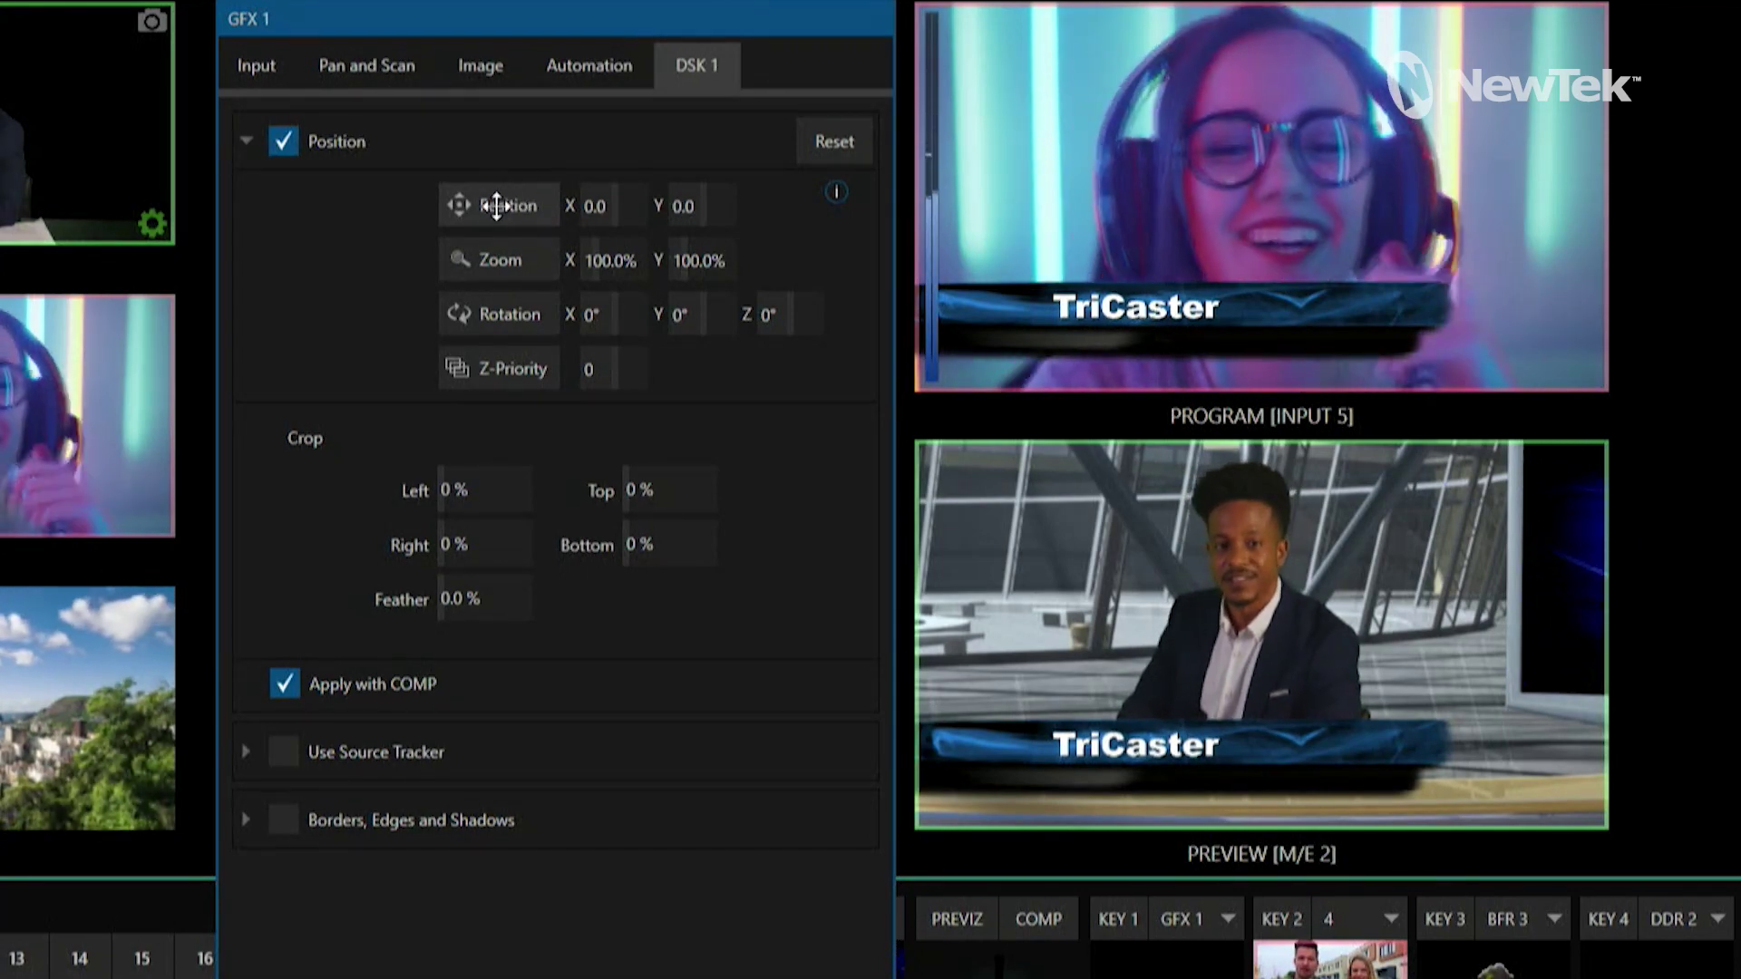
# Nudge the lower third, stretch it to 200% Zoom X, then reset position and zoom.
pyautogui.moveTo(494, 205)
pyautogui.mouseDown()
pyautogui.moveTo(626, 43)
pyautogui.moveTo(606, 211)
pyautogui.moveTo(515, 210)
pyautogui.mouseUp()
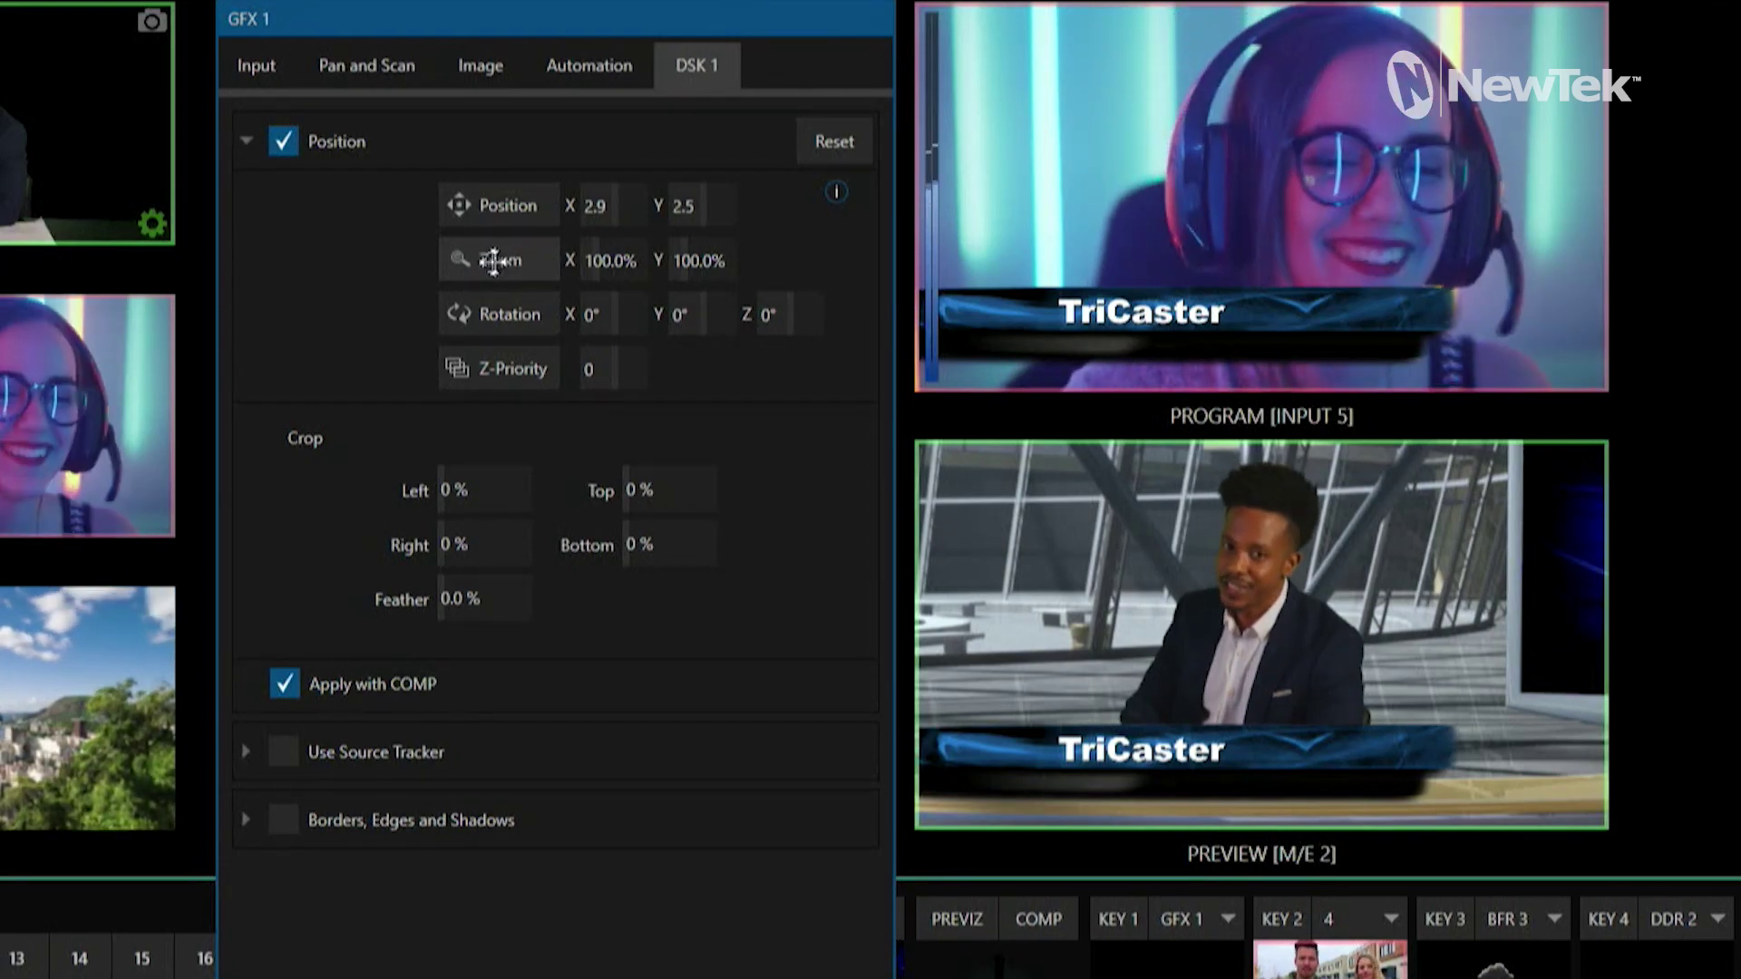
pyautogui.moveTo(491, 261)
pyautogui.mouseDown()
pyautogui.moveTo(471, 262)
pyautogui.moveTo(507, 261)
pyautogui.mouseUp()
pyautogui.write('200')
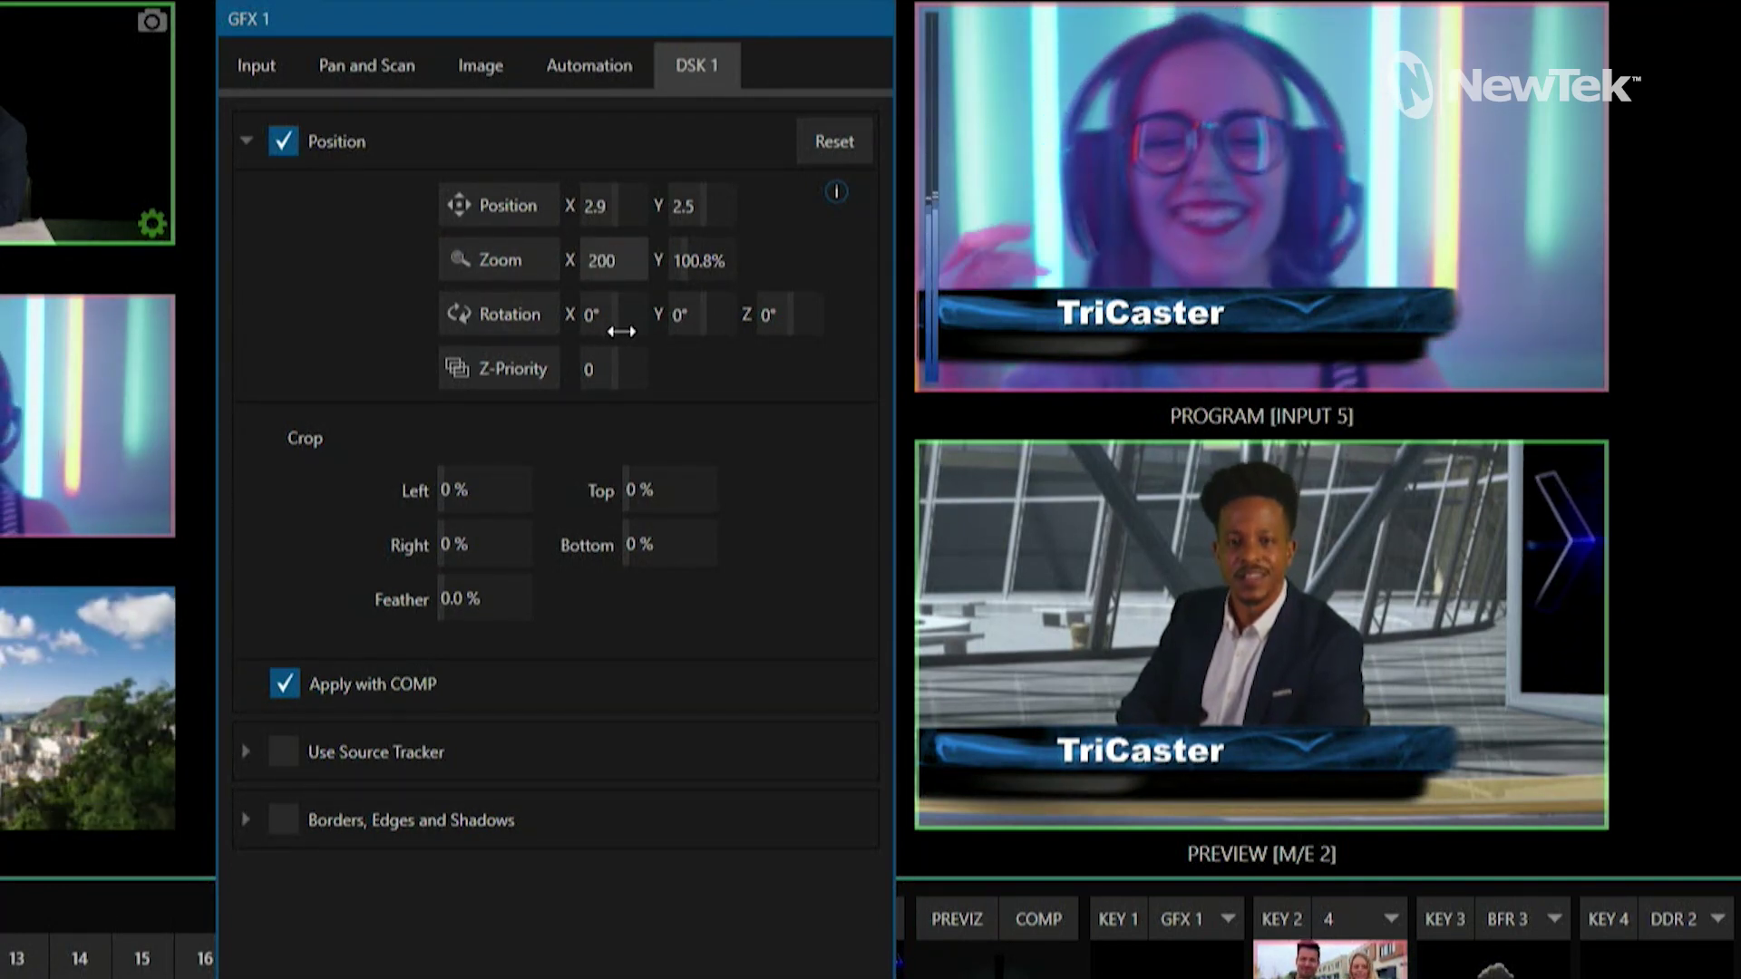
pyautogui.press('Return')
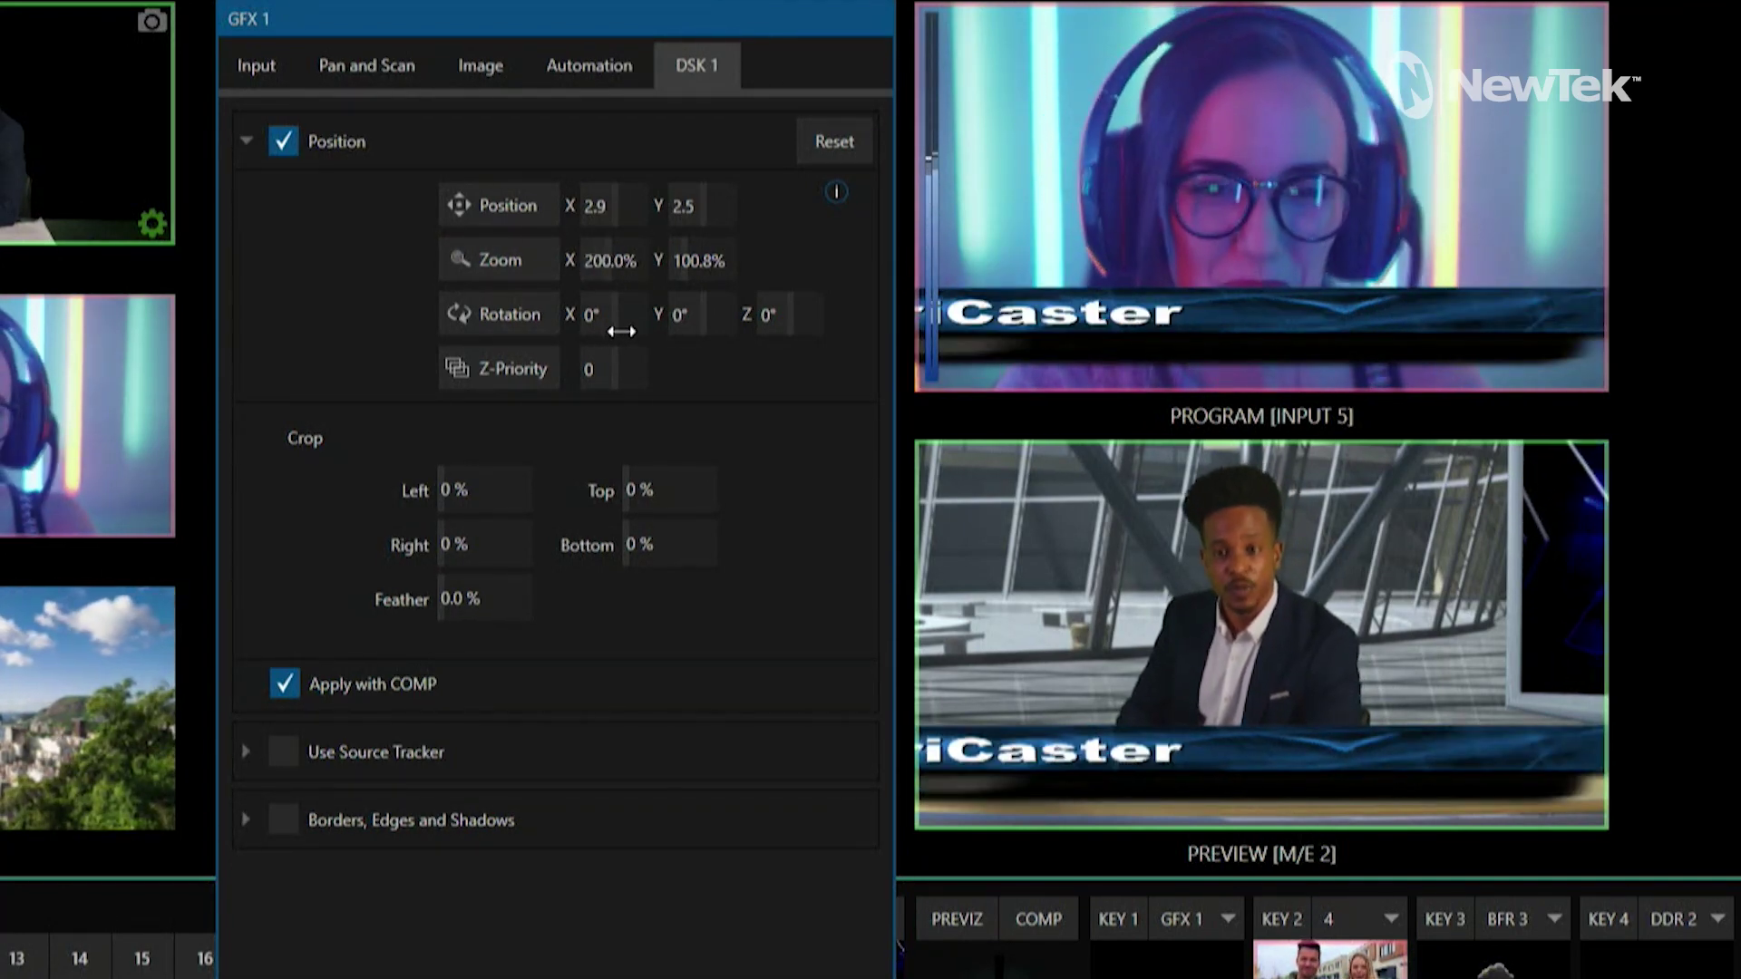
pyautogui.click(834, 142)
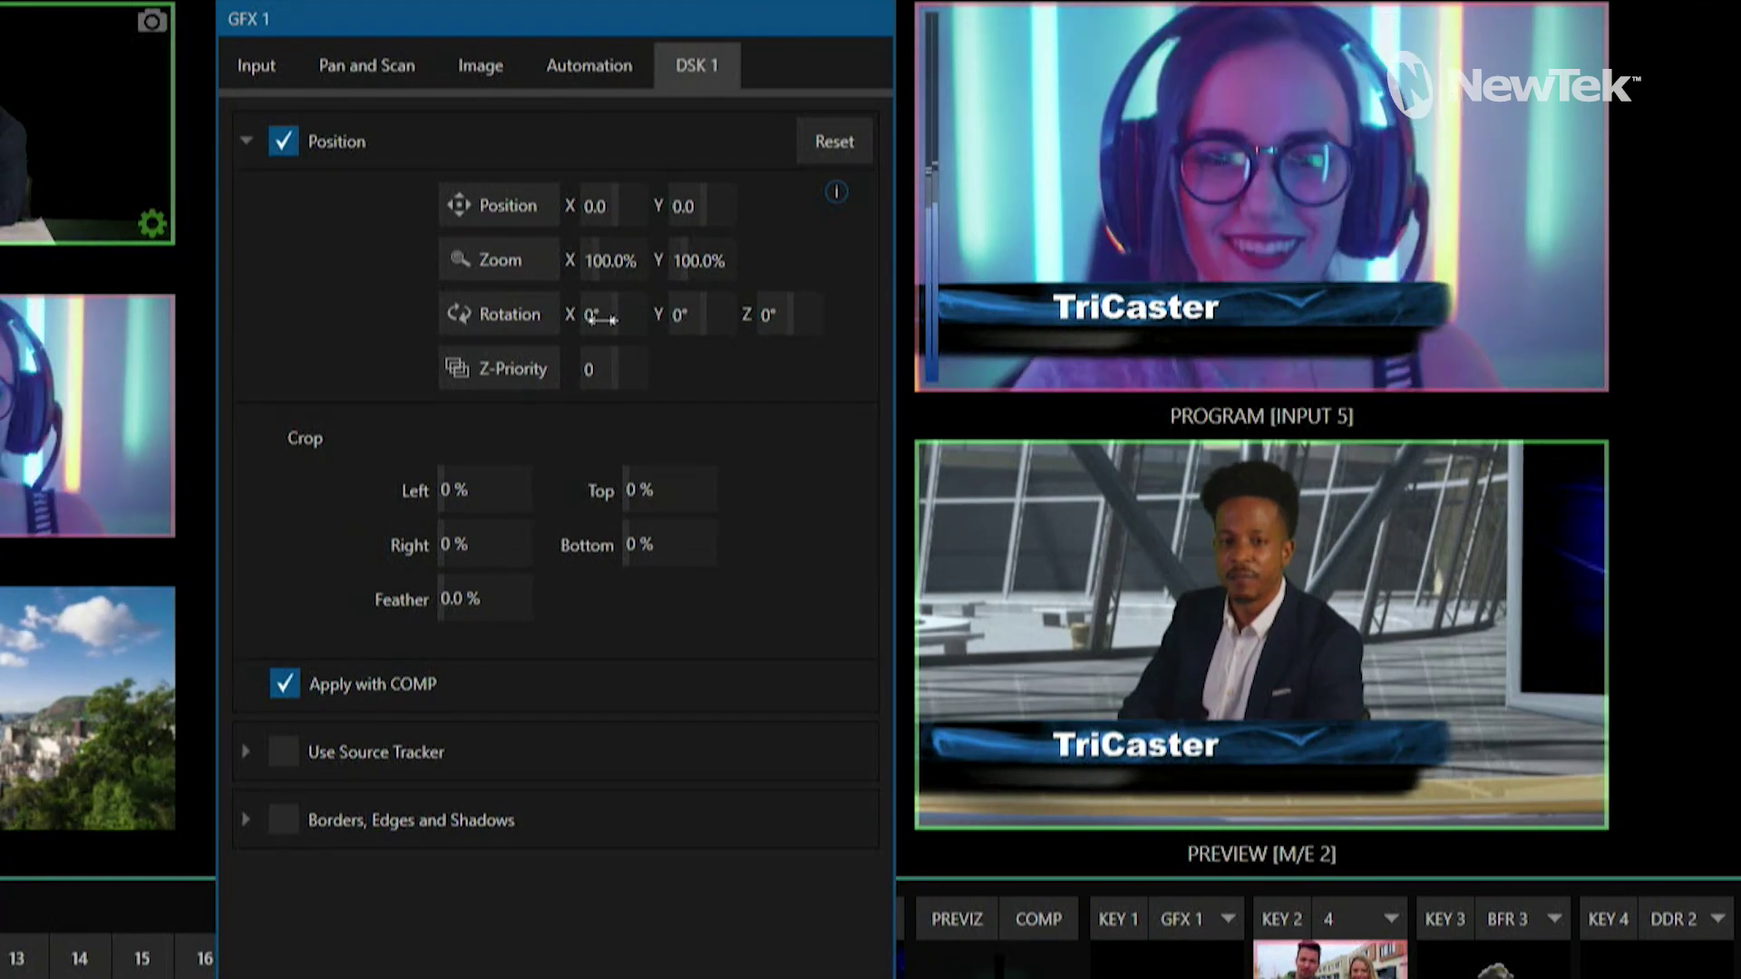
# Tilt the lower third on its X and Y rotation axes, reset it, and close the settings.
pyautogui.moveTo(595, 315)
pyautogui.mouseDown()
pyautogui.moveTo(952, 311)
pyautogui.moveTo(592, 334)
pyautogui.mouseUp()
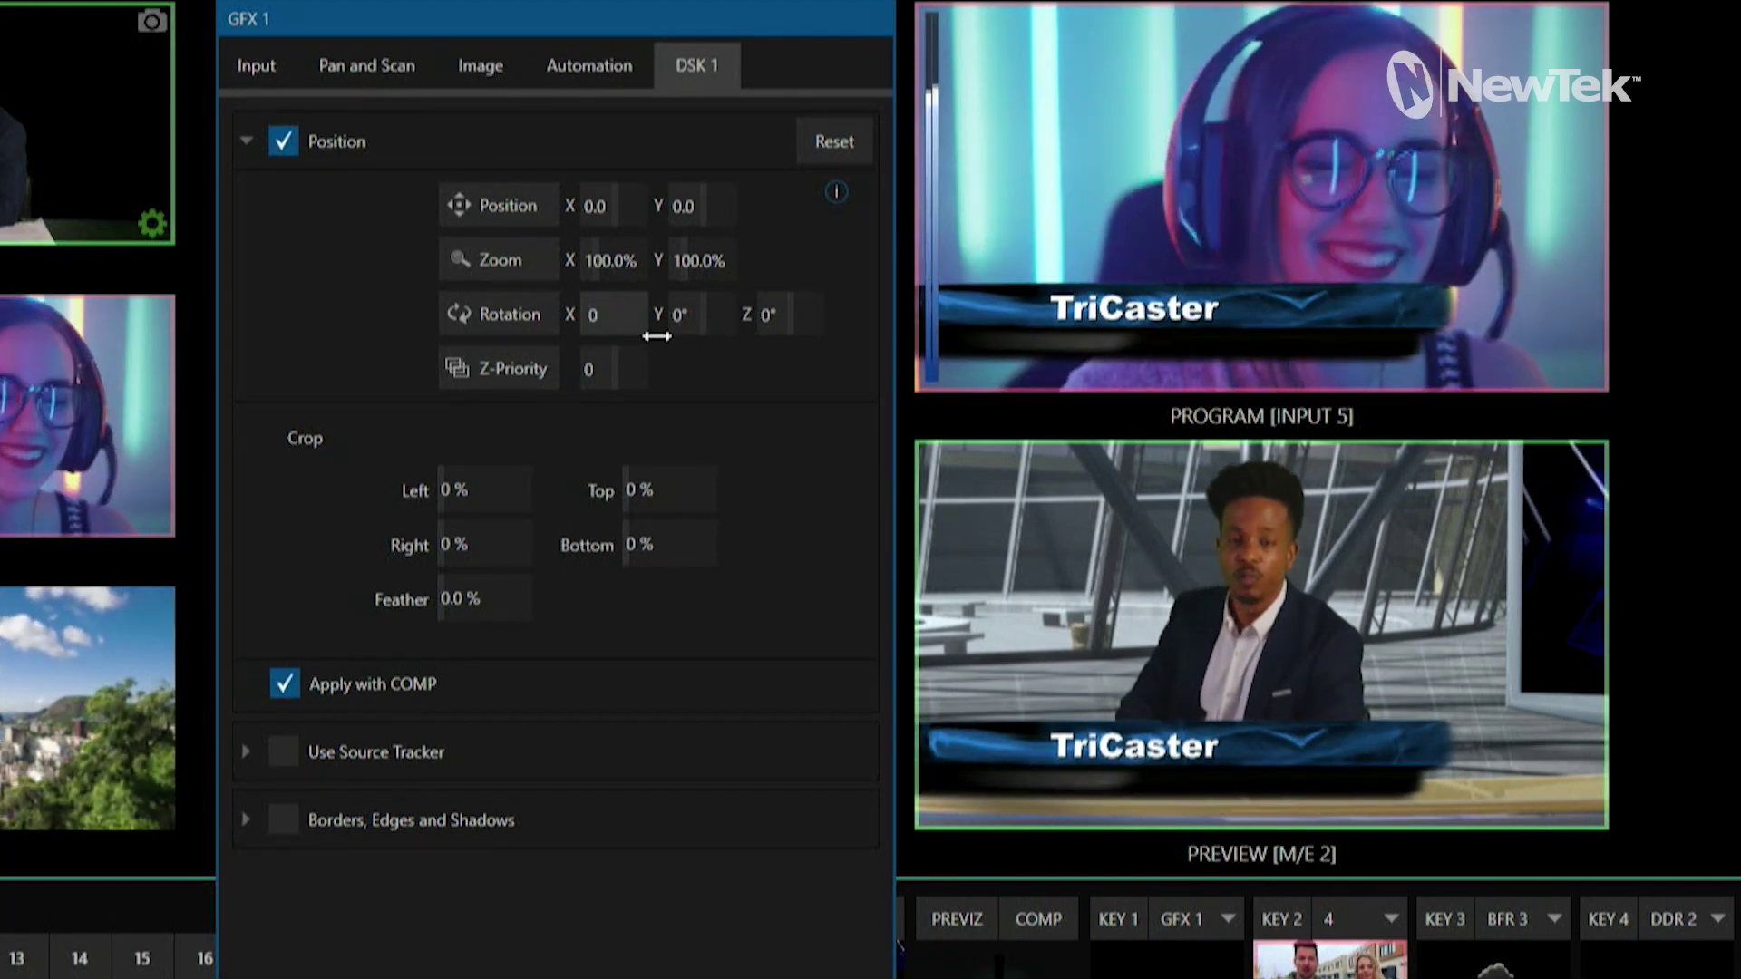
pyautogui.moveTo(678, 315)
pyautogui.mouseDown()
pyautogui.moveTo(798, 339)
pyautogui.moveTo(763, 357)
pyautogui.moveTo(852, 325)
pyautogui.mouseUp()
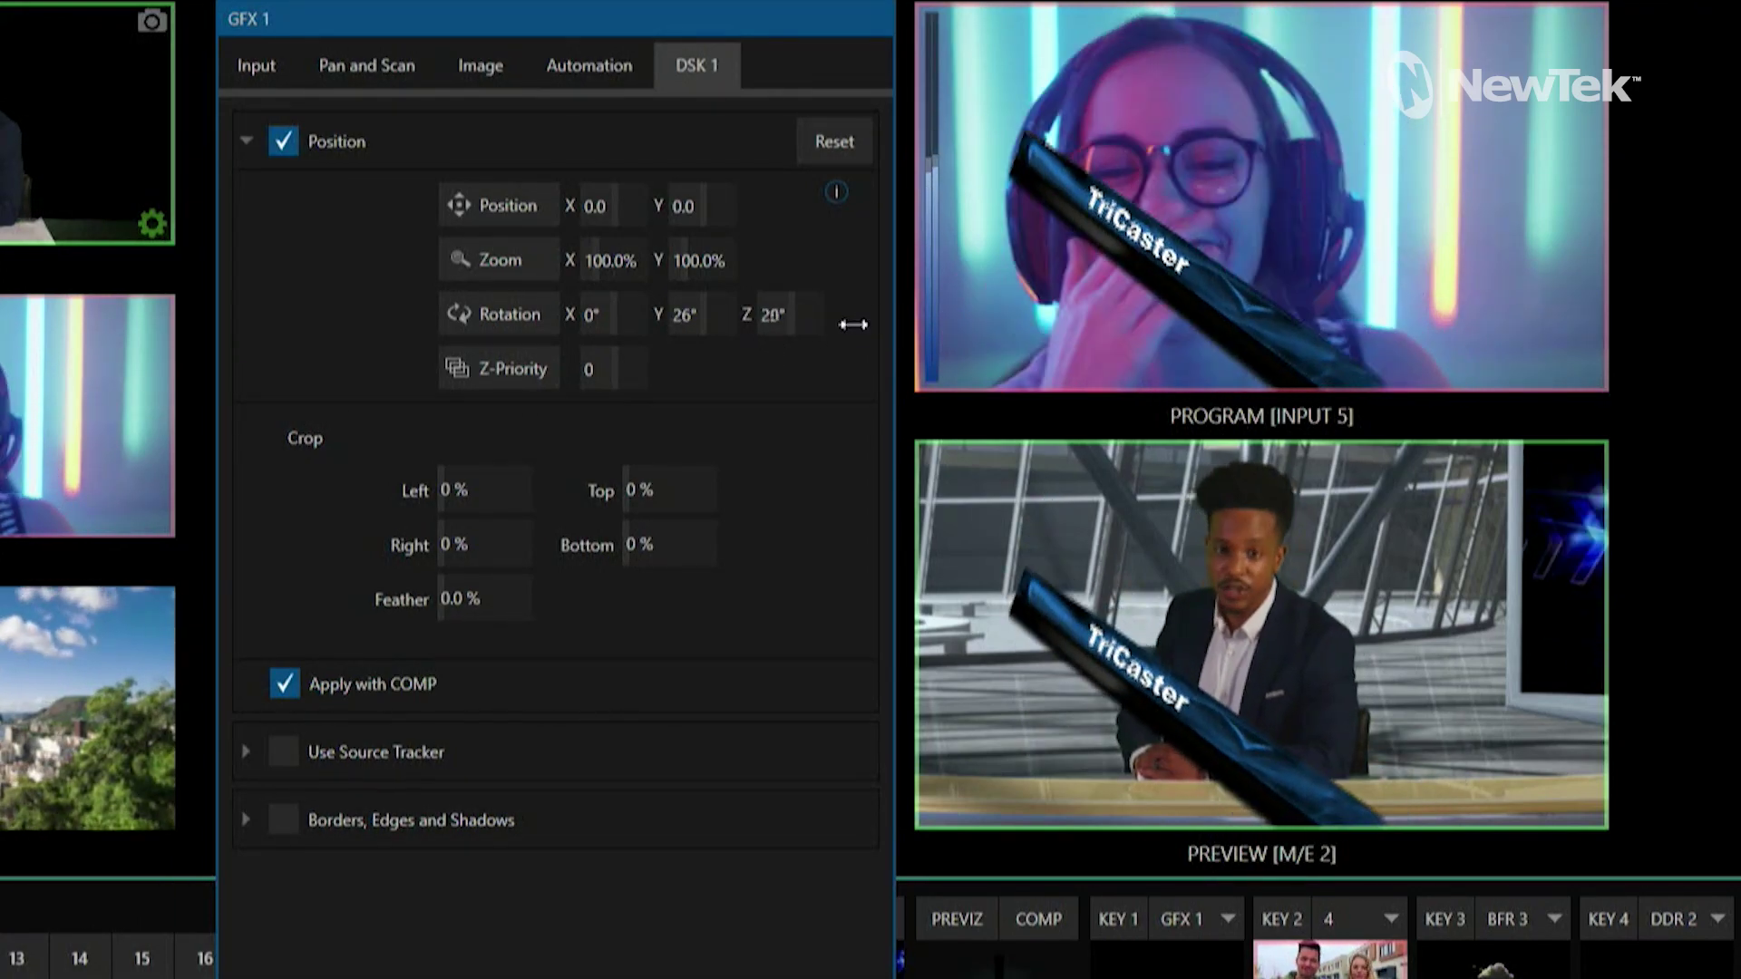
pyautogui.click(835, 142)
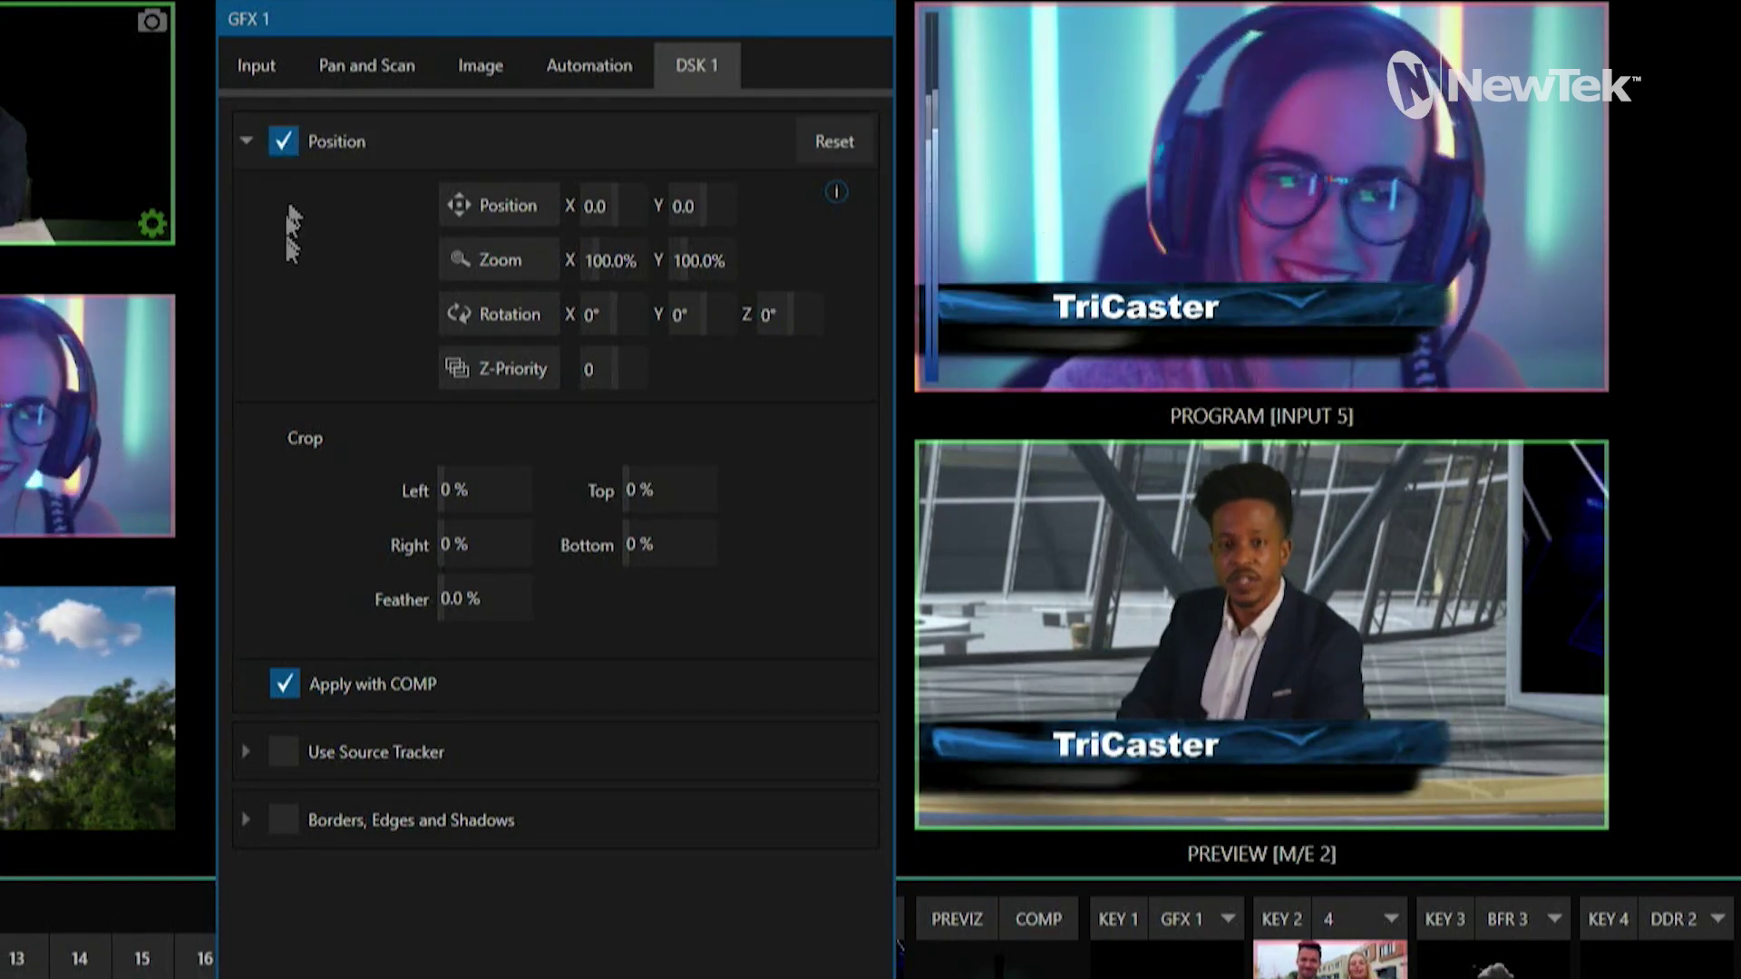
pyautogui.press('Escape')
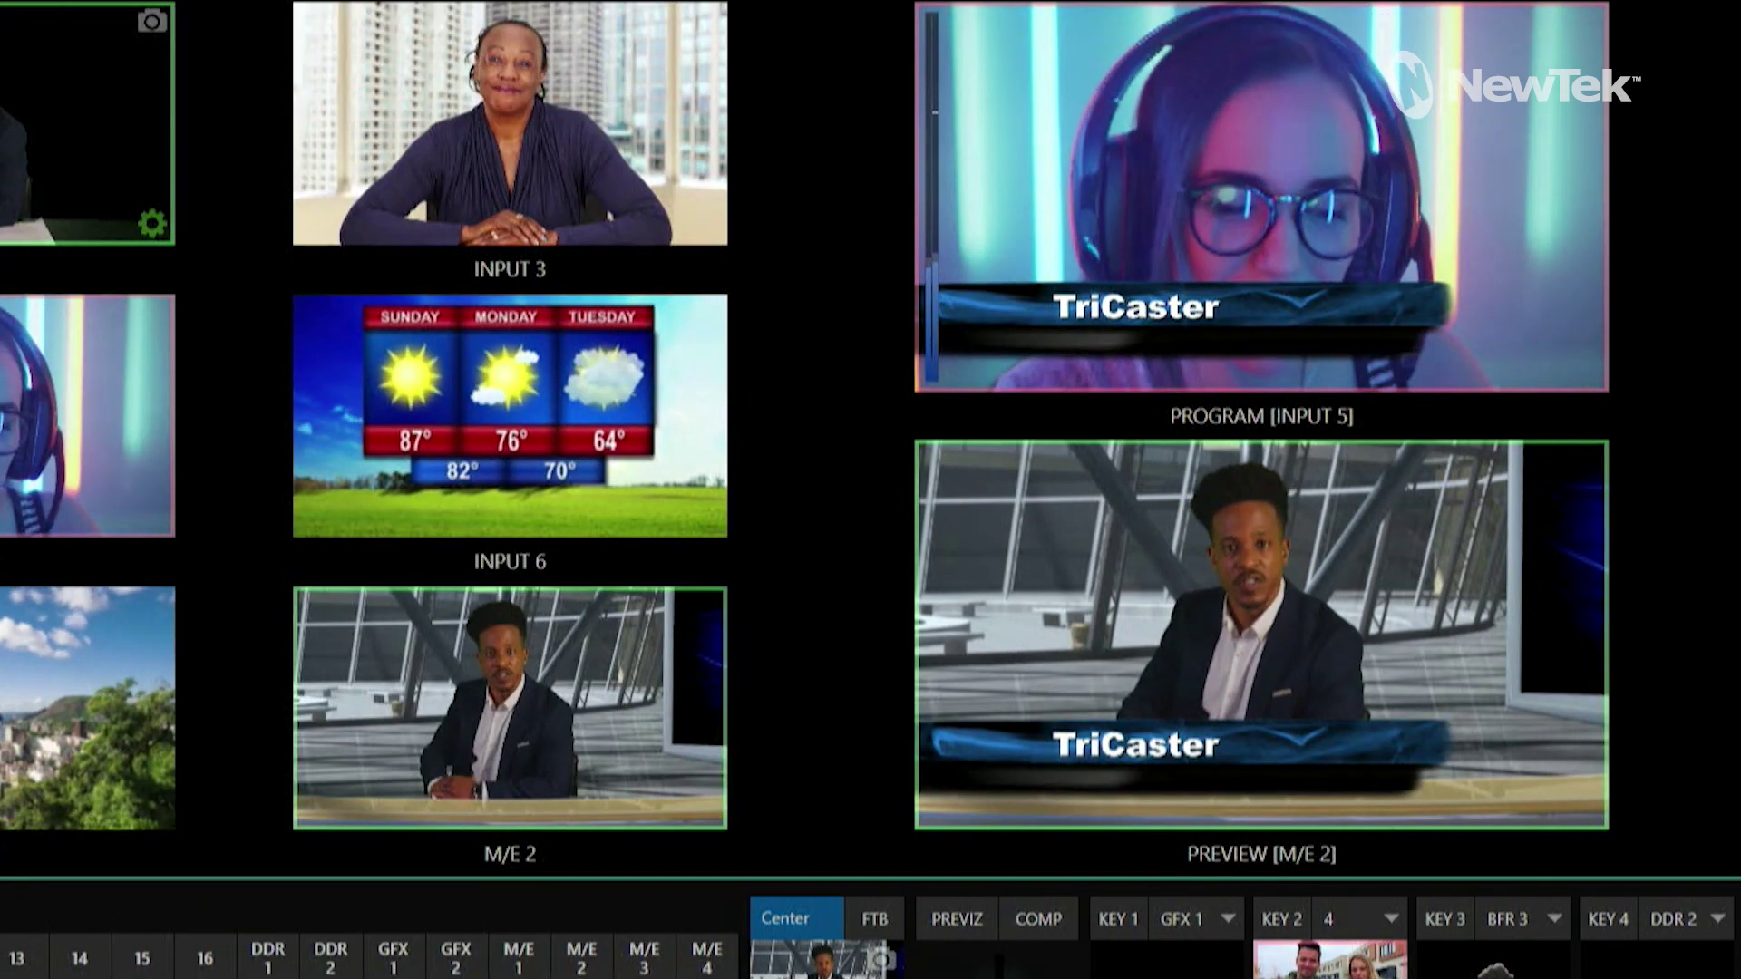